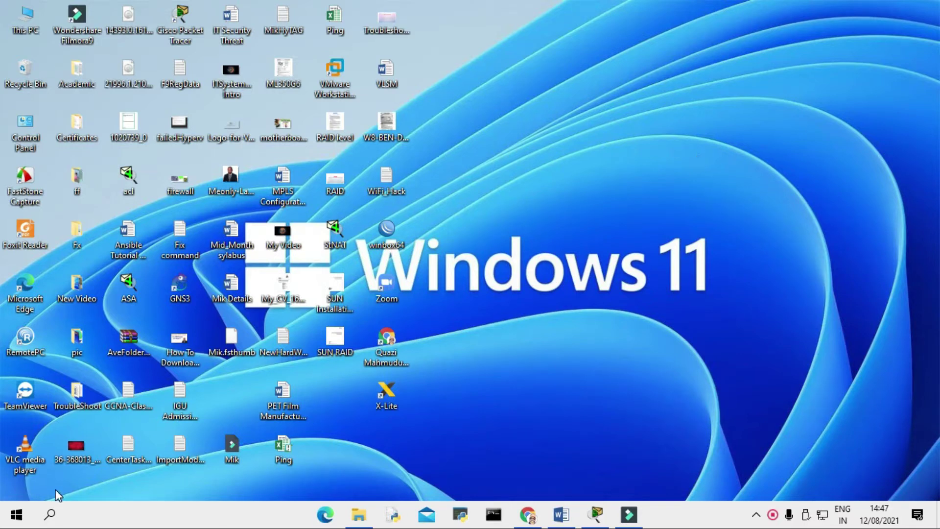
Step: Launch Notepad from a 'note' search, check for a blank untitled document, then close it
left_click(49, 515)
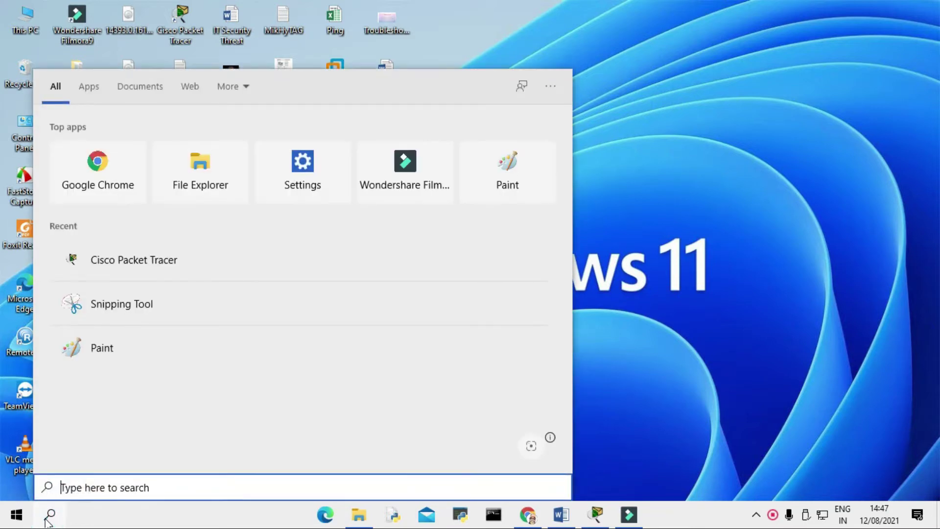
type("note")
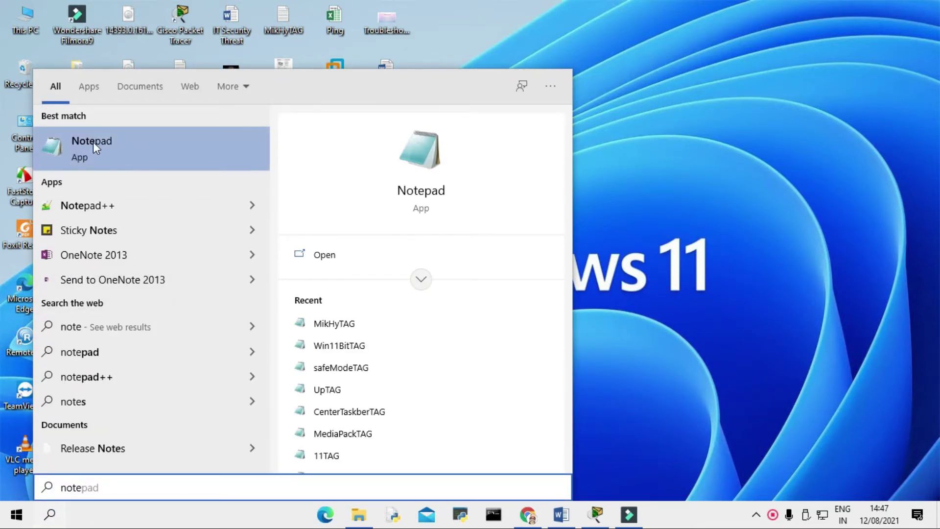
left_click(141, 156)
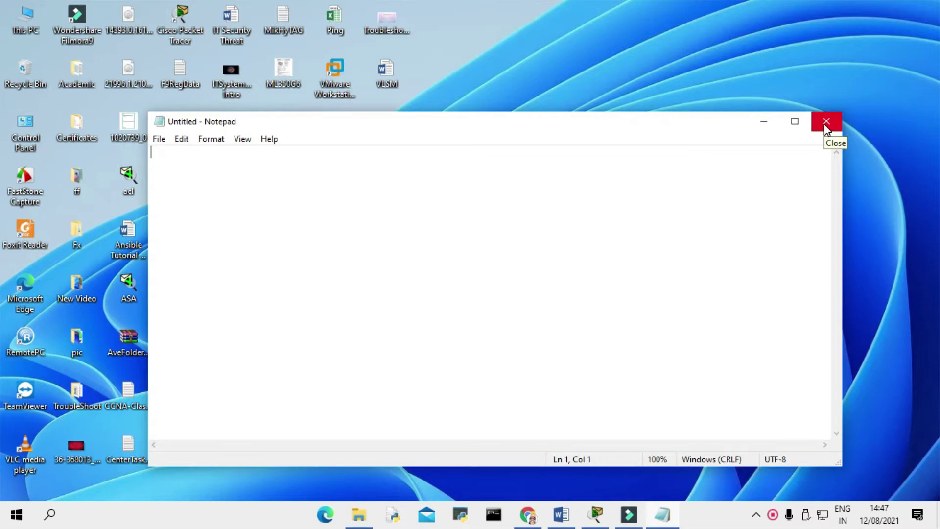
left_click(826, 123)
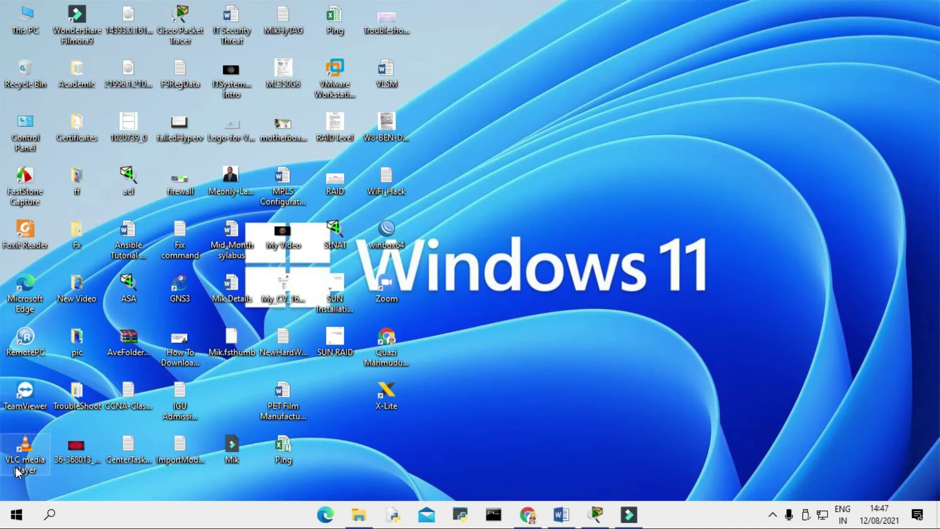
Step: Search 'apps and' in the taskbar search to bring up Apps and features
left_click(51, 516)
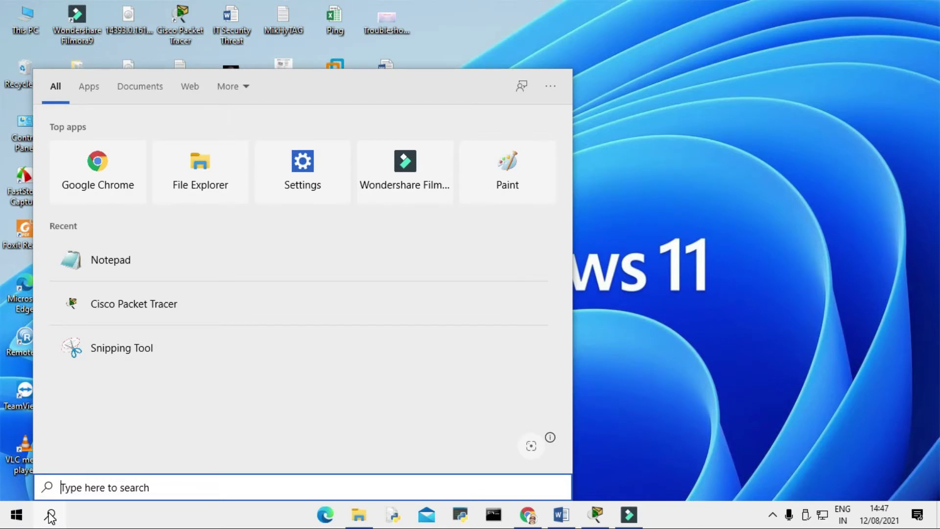
type("app")
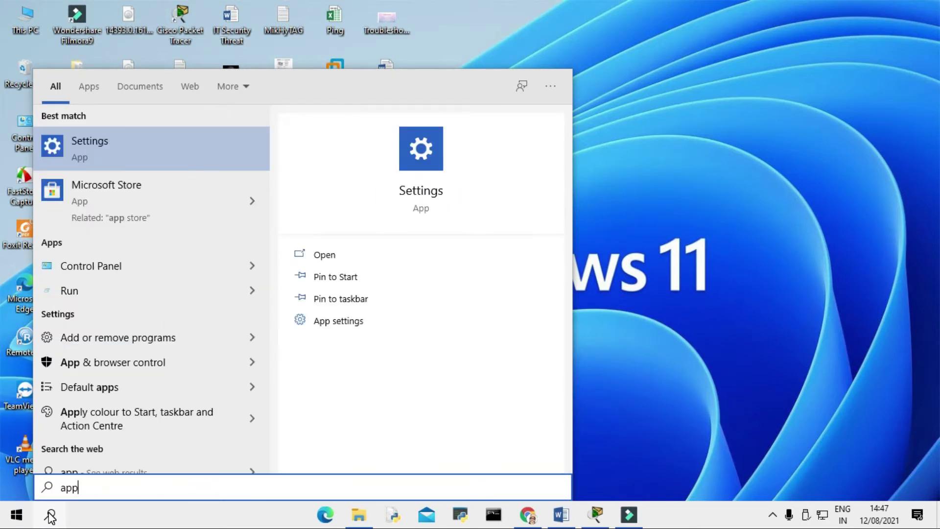
type("s ")
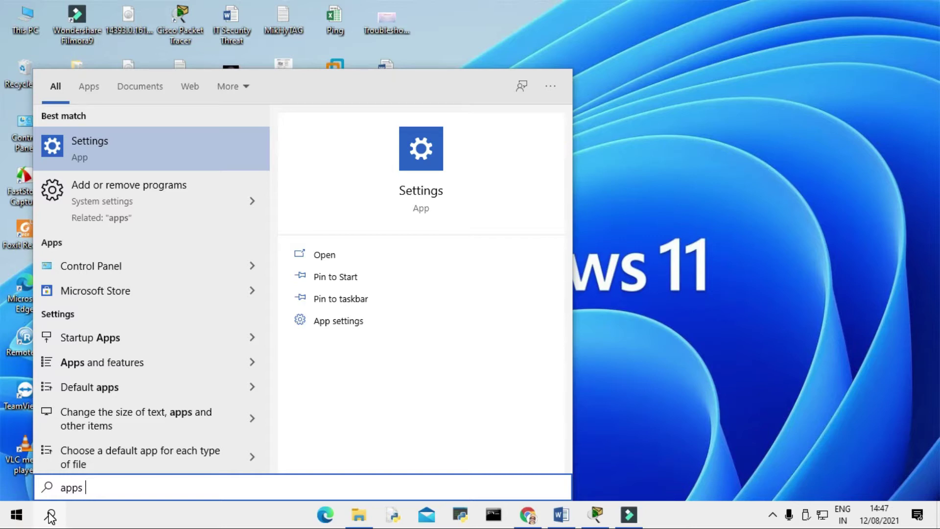
type("a")
type("nd")
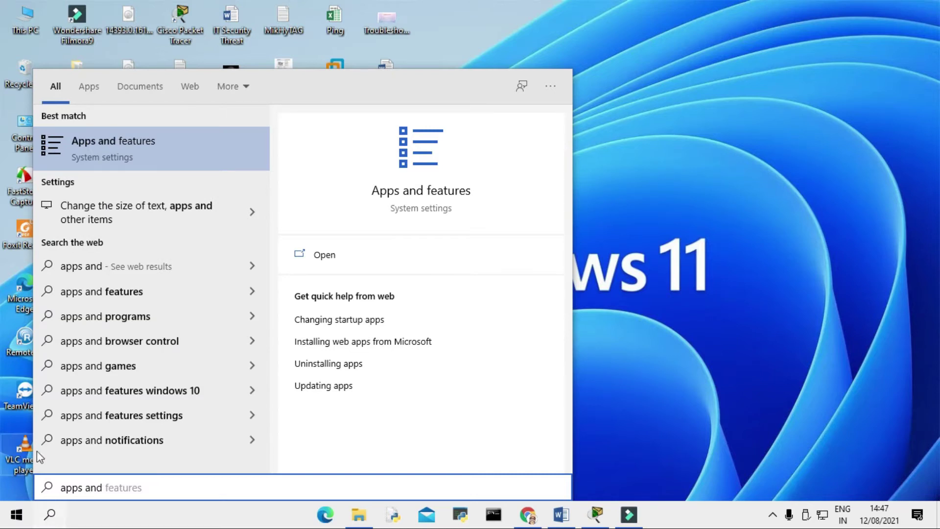
Step: Uninstall Notepad from Apps and features > Optional features > Installed features
left_click(152, 146)
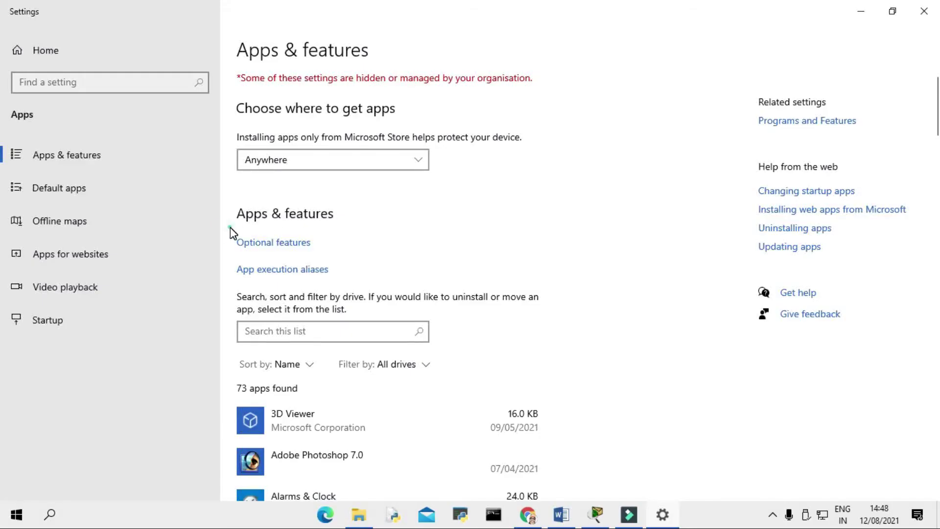
left_click(271, 243)
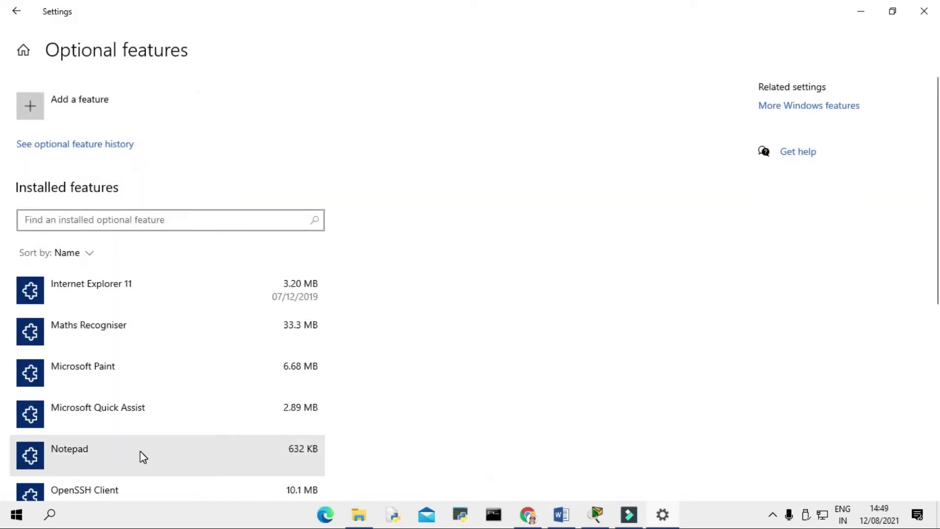
scroll(933, 232, "down", 2)
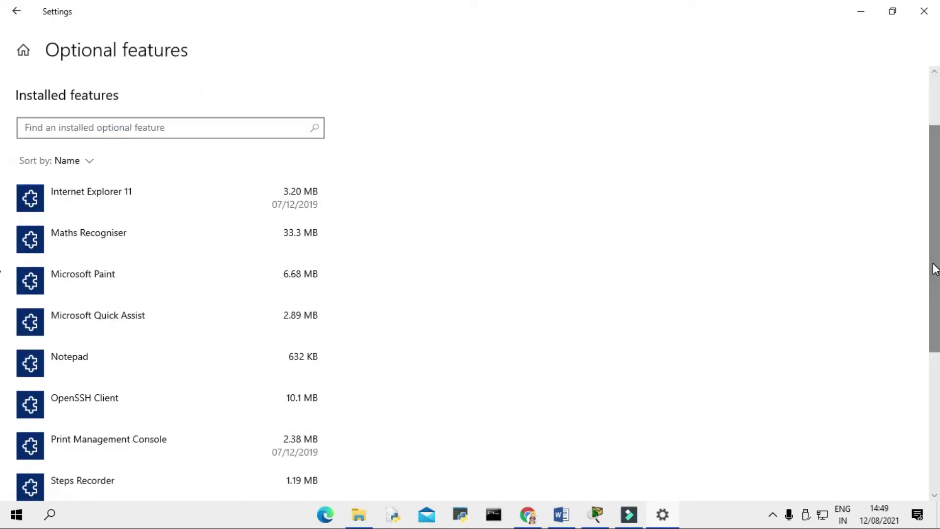
left_click(181, 363)
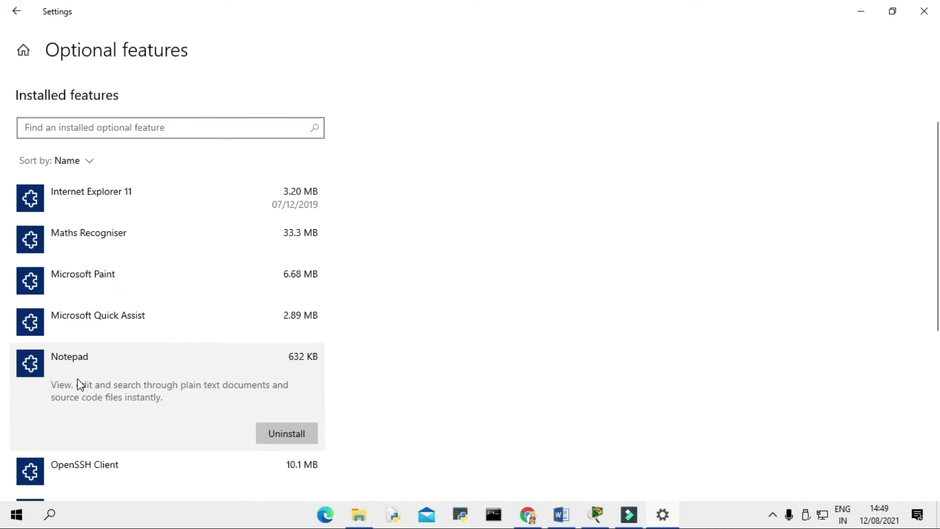
left_click(287, 432)
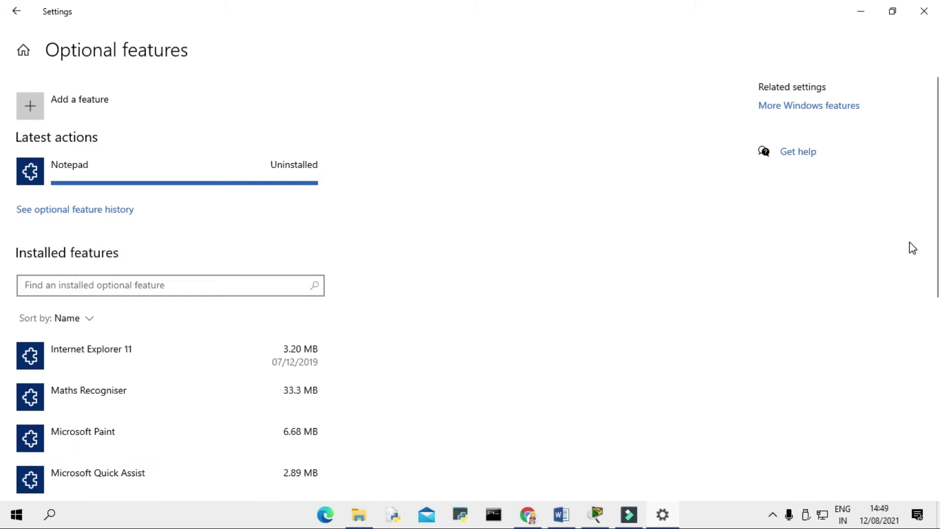
scroll(933, 193, "down", 1)
mouse_move(933, 192)
left_mouse_down()
mouse_move(919, 390)
mouse_move(909, 93)
left_mouse_up()
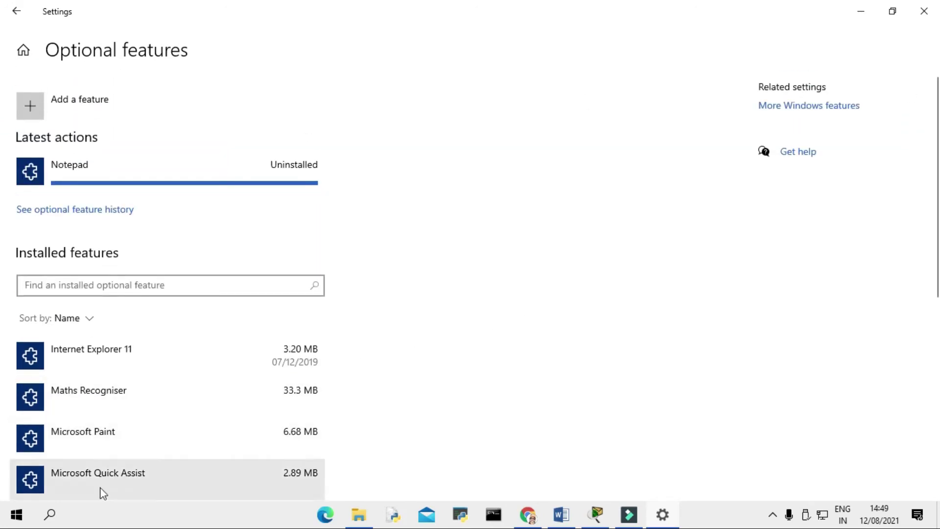
left_click(51, 515)
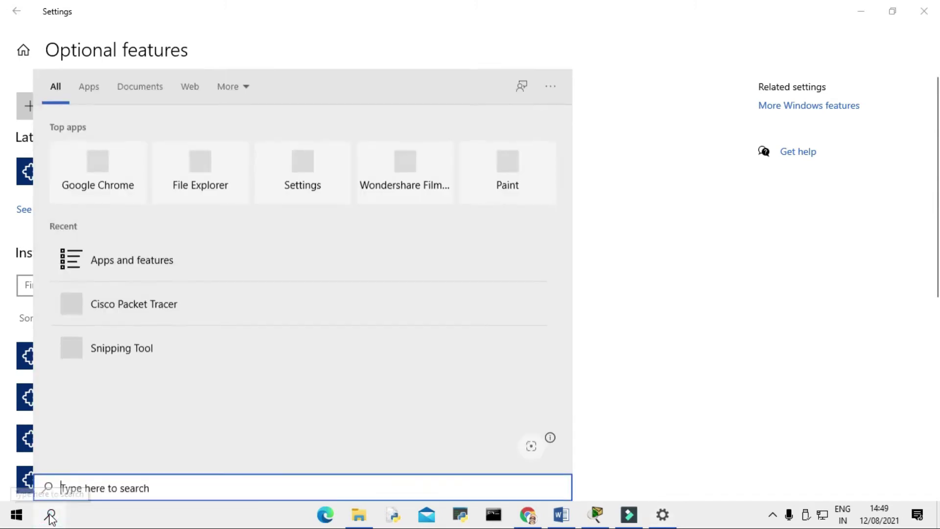
type("n")
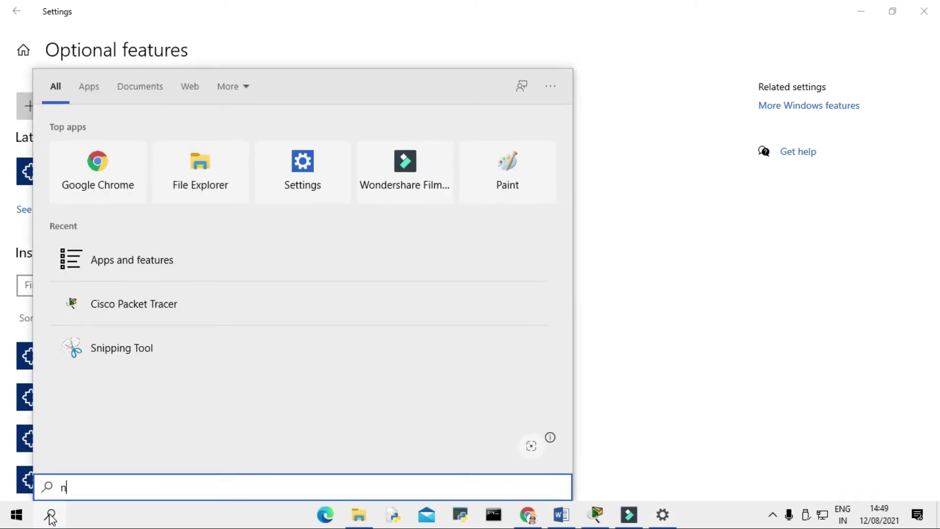
type("ote")
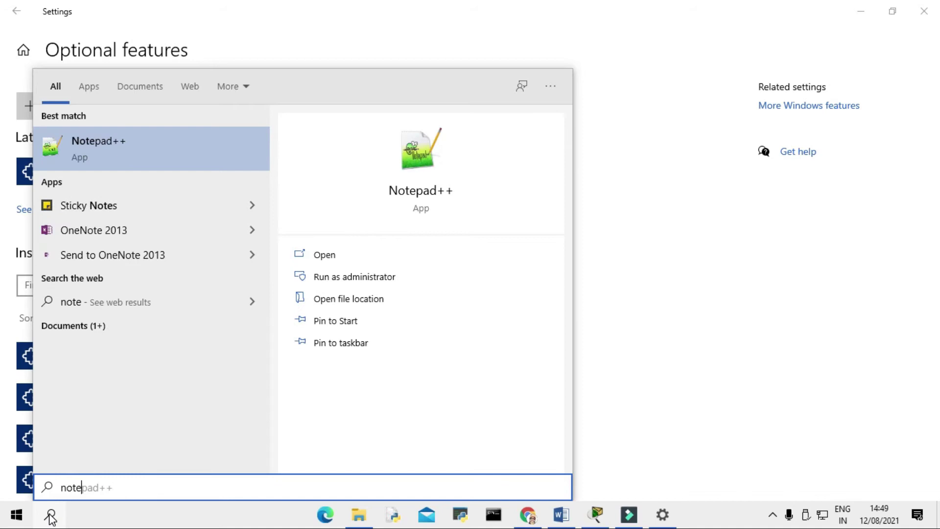
type("pad")
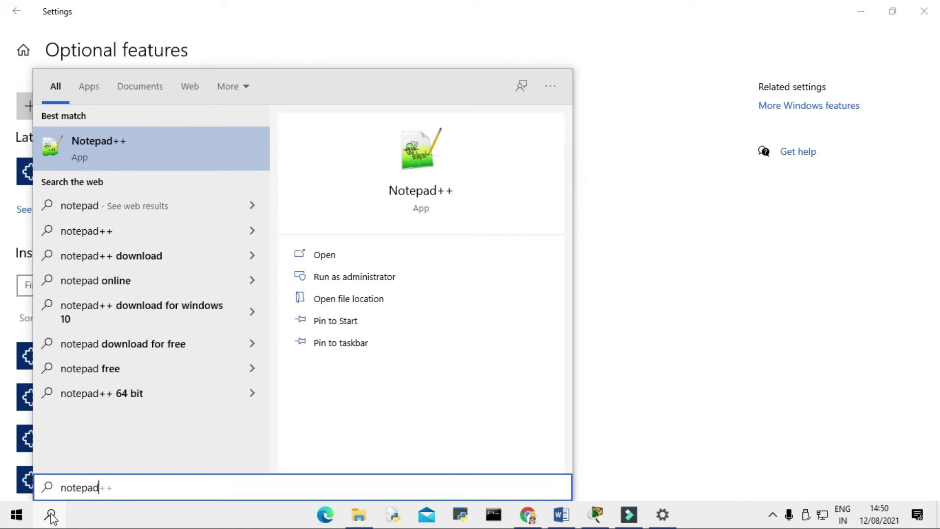
left_click(647, 224)
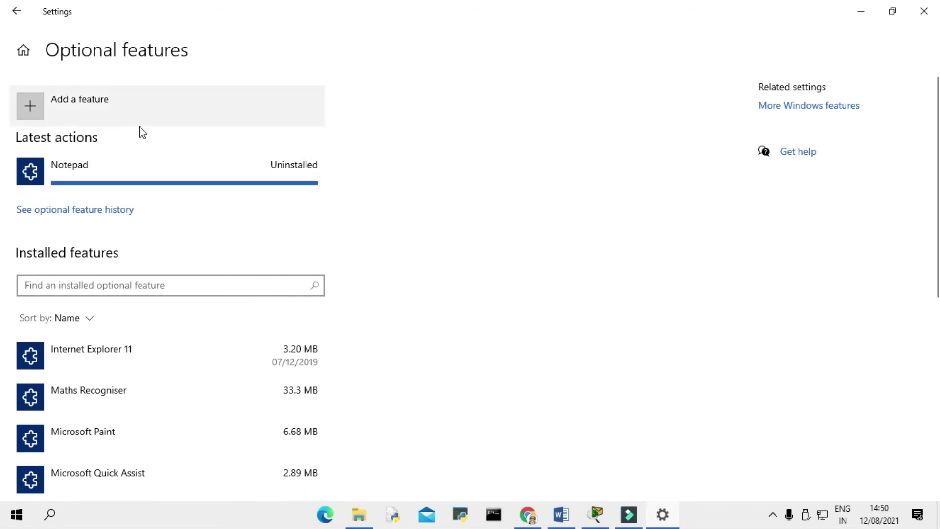
Step: Tick Notepad under Add a feature and install it
left_click(90, 103)
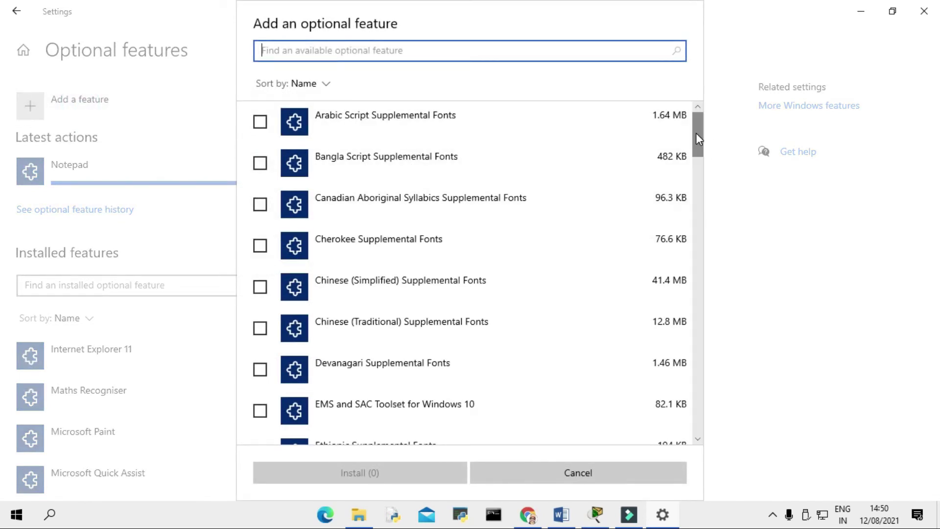
left_click_drag(697, 140, 714, 239)
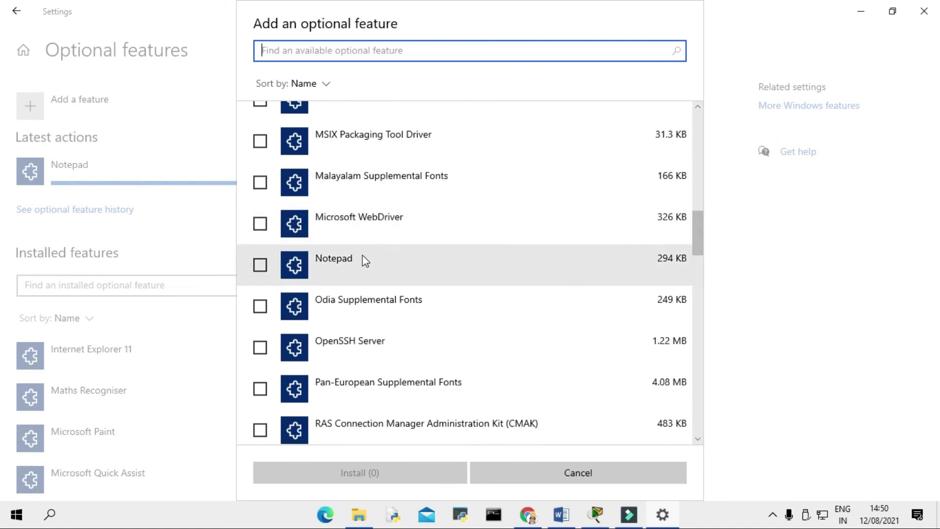
left_click(260, 265)
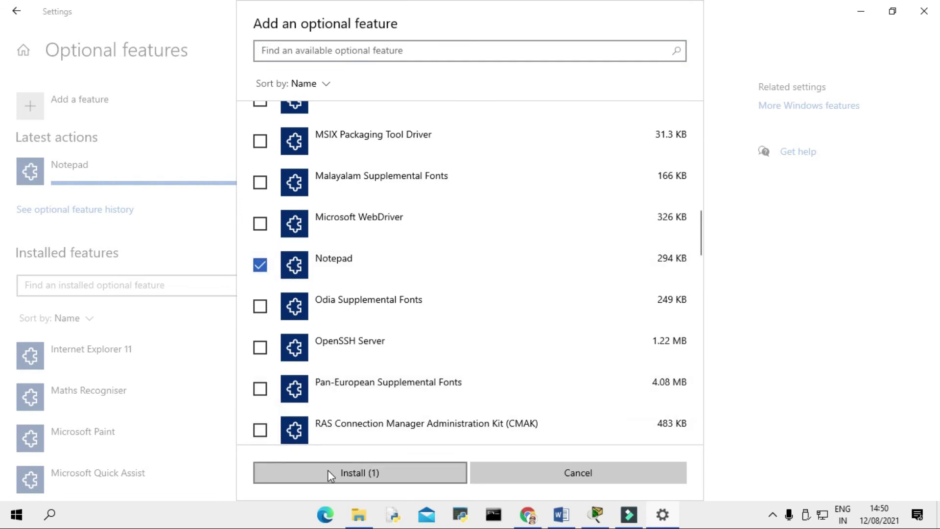
left_click(378, 473)
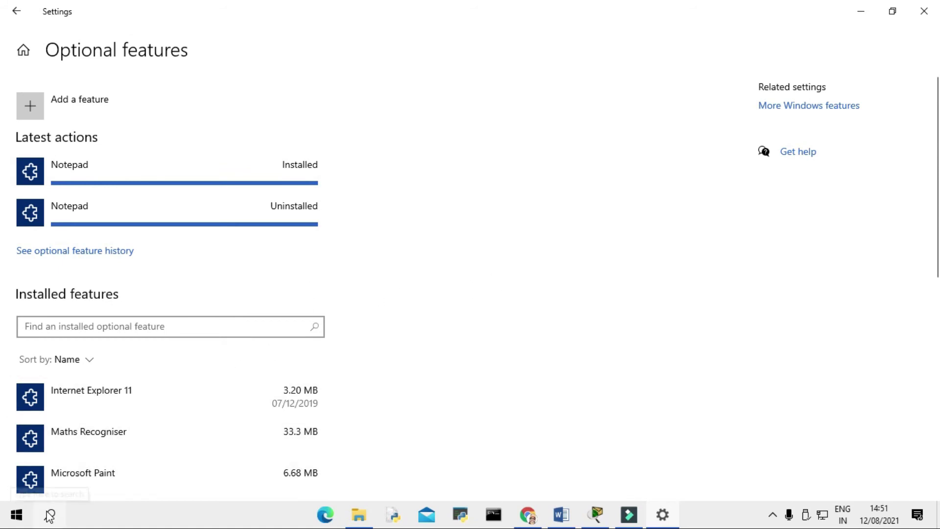
Step: Open the reinstalled Notepad from a 'note' search, then close Notepad and Settings
left_click(49, 515)
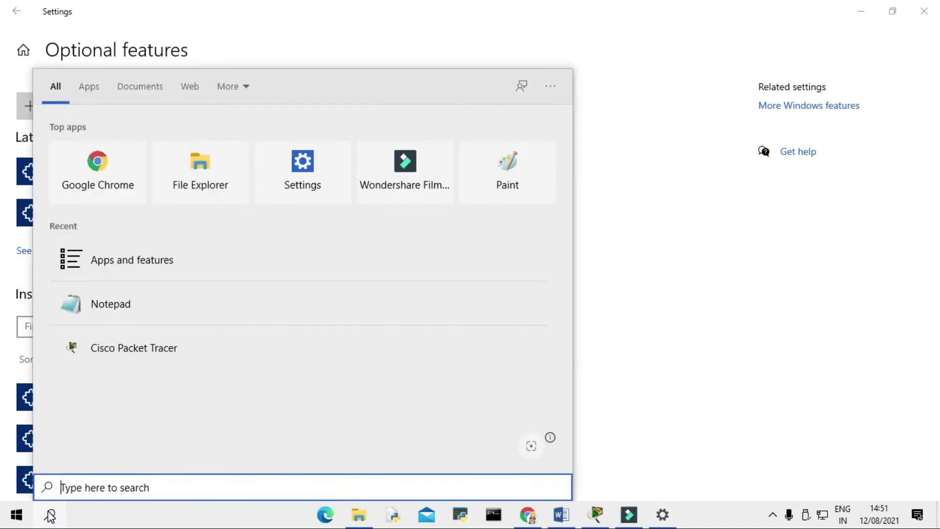
type("note")
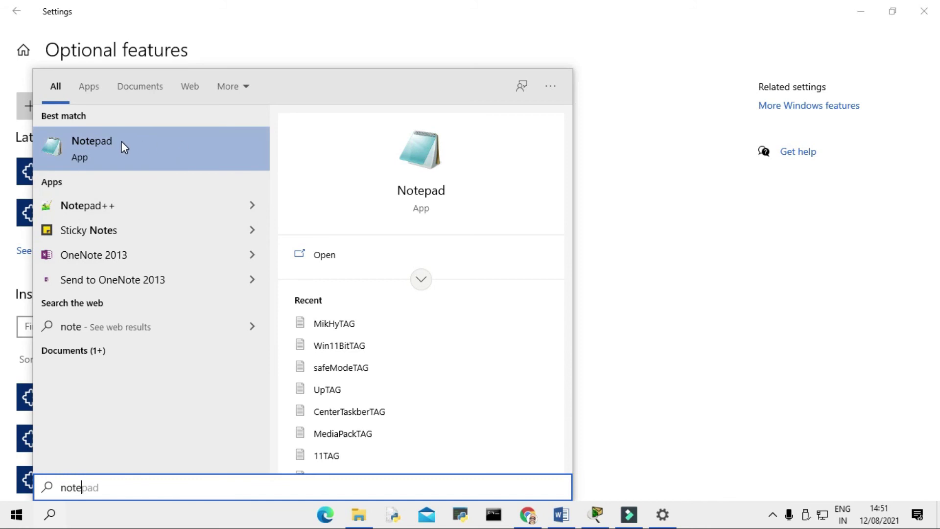
left_click(161, 143)
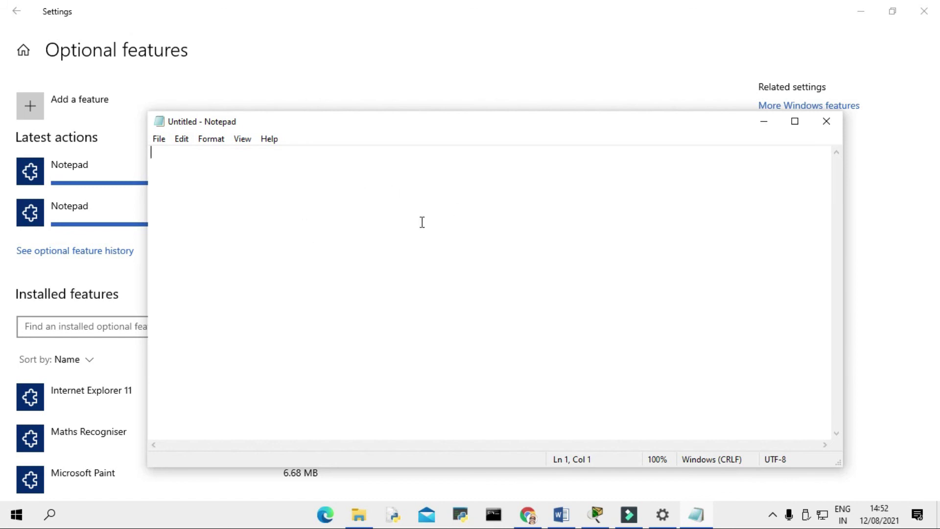
left_click(828, 123)
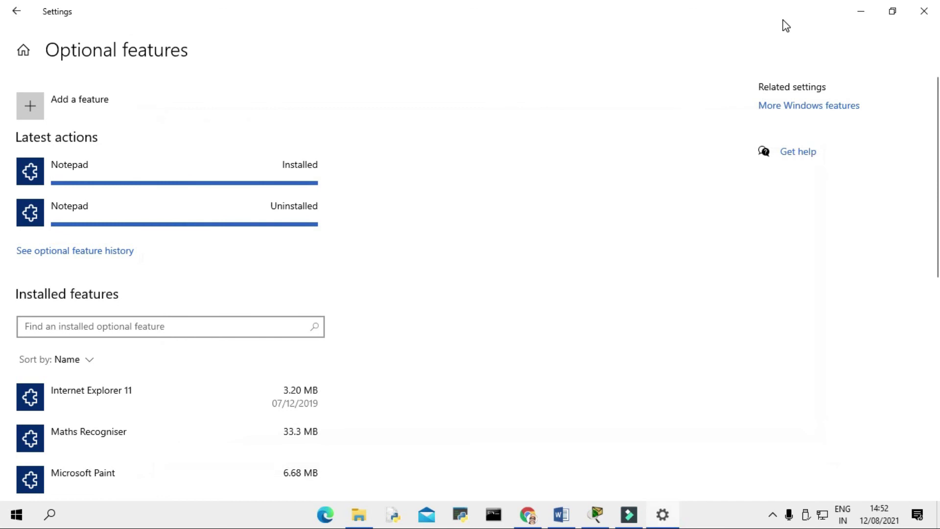
left_click(925, 11)
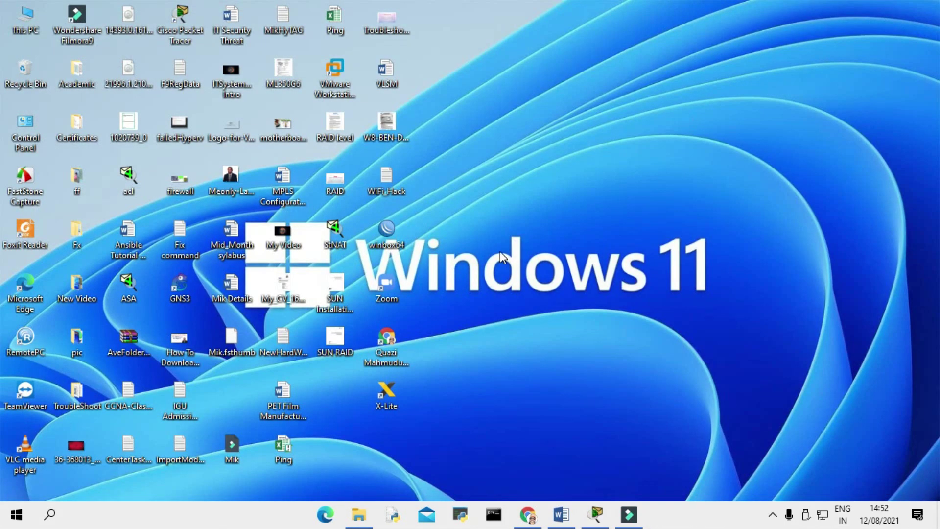